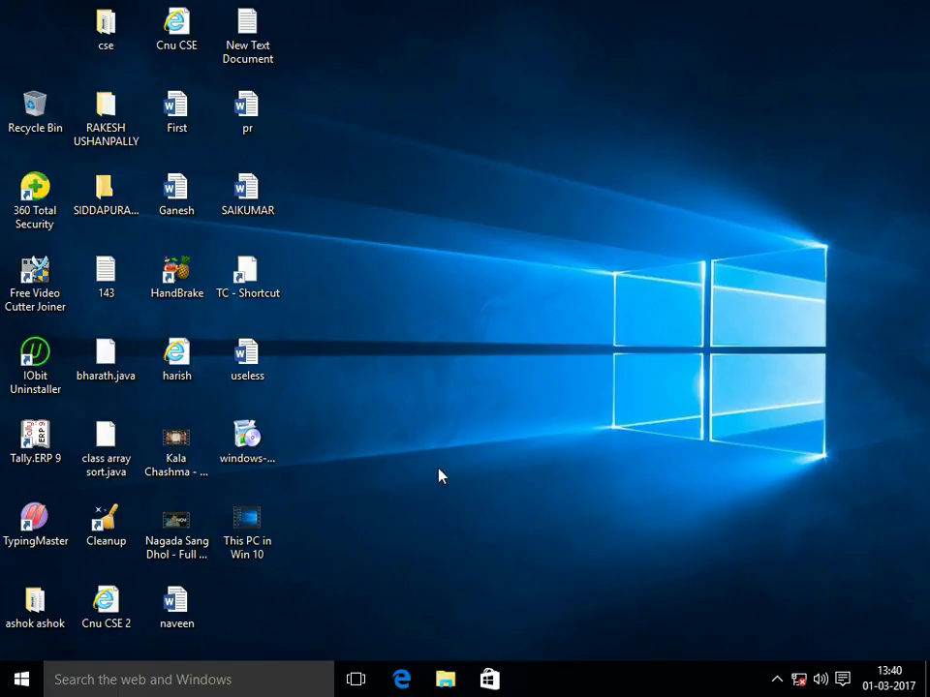
Set File Explorer to open to This PC by default in the Folder Options for Quick access.
left_click(445, 683)
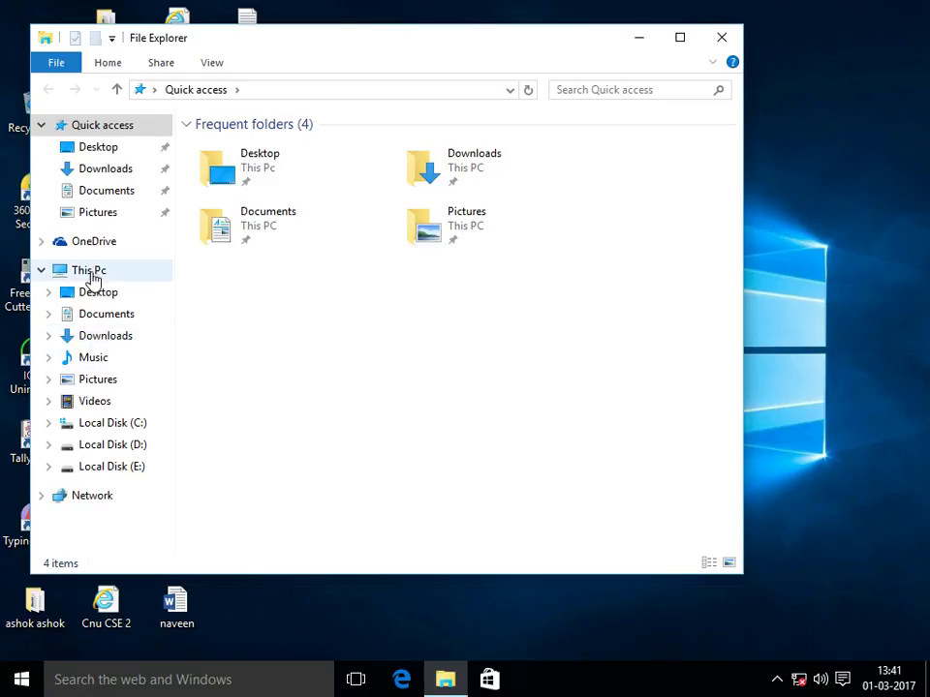
left_click(94, 279)
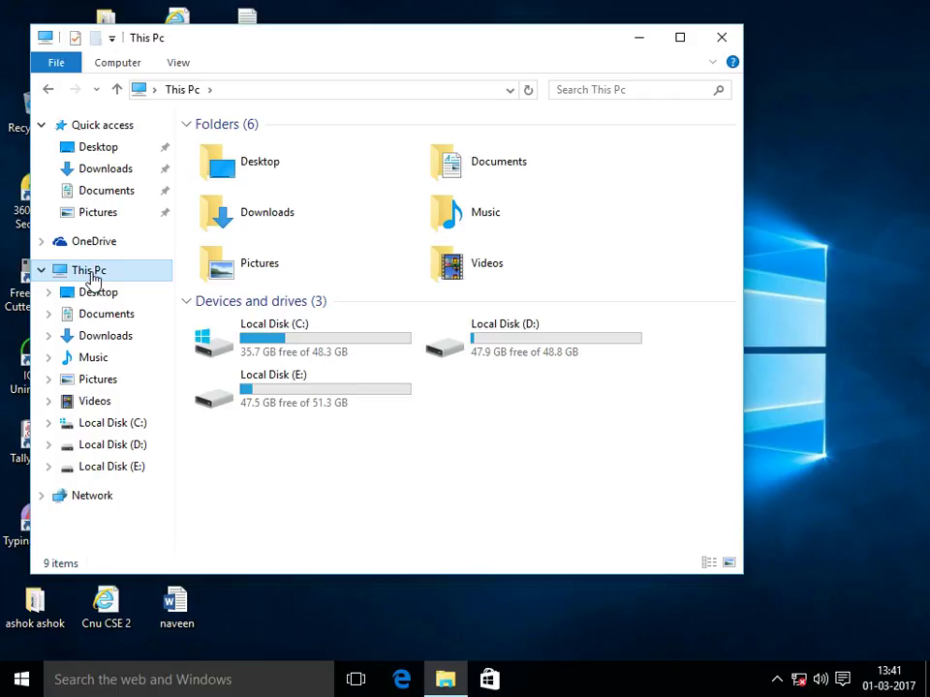
right_click(117, 132)
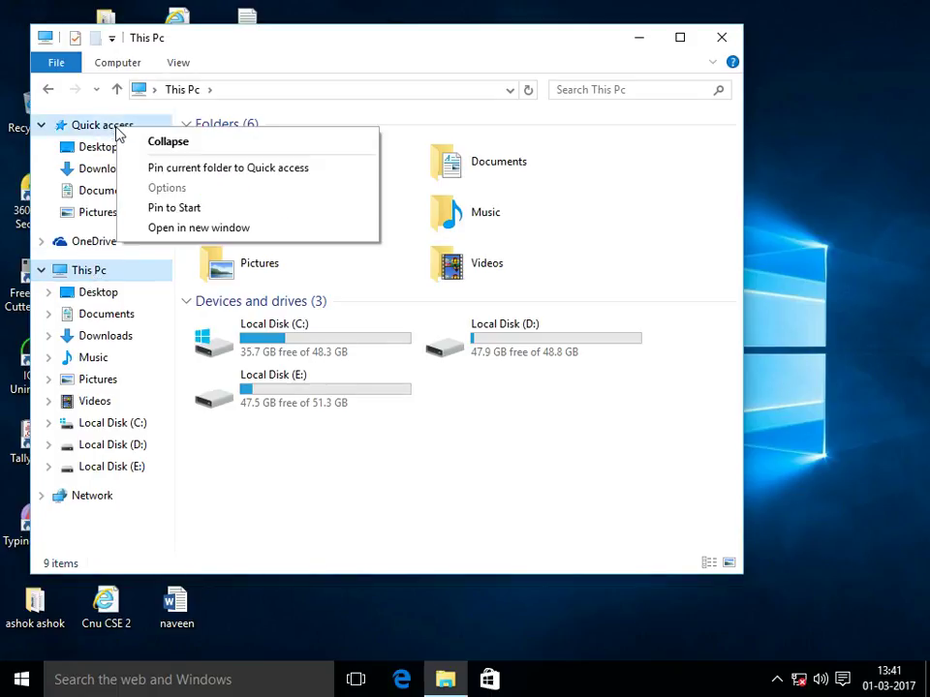
left_click(153, 190)
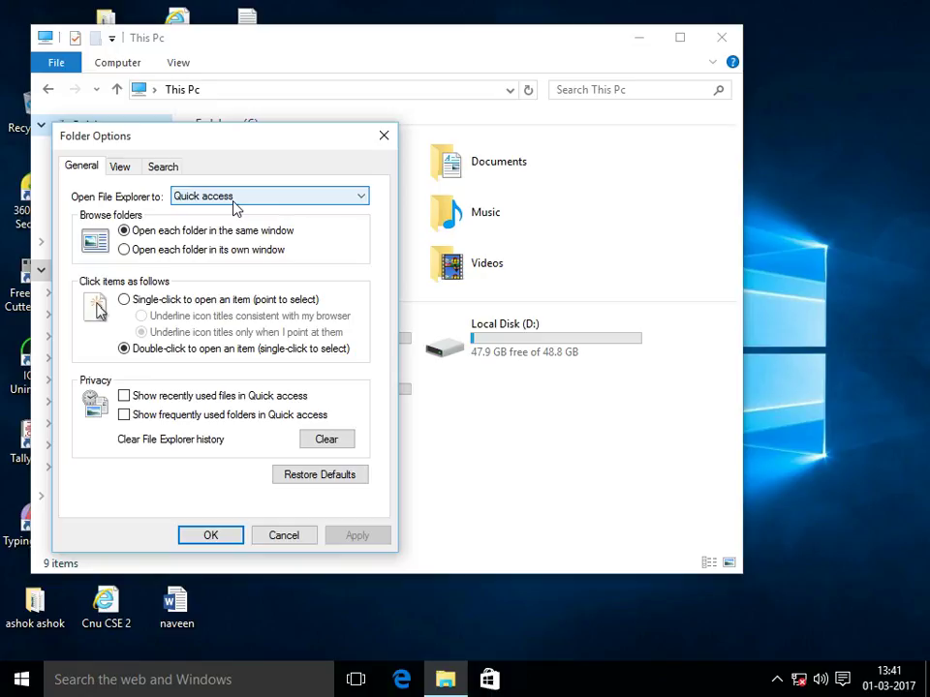
left_click(363, 199)
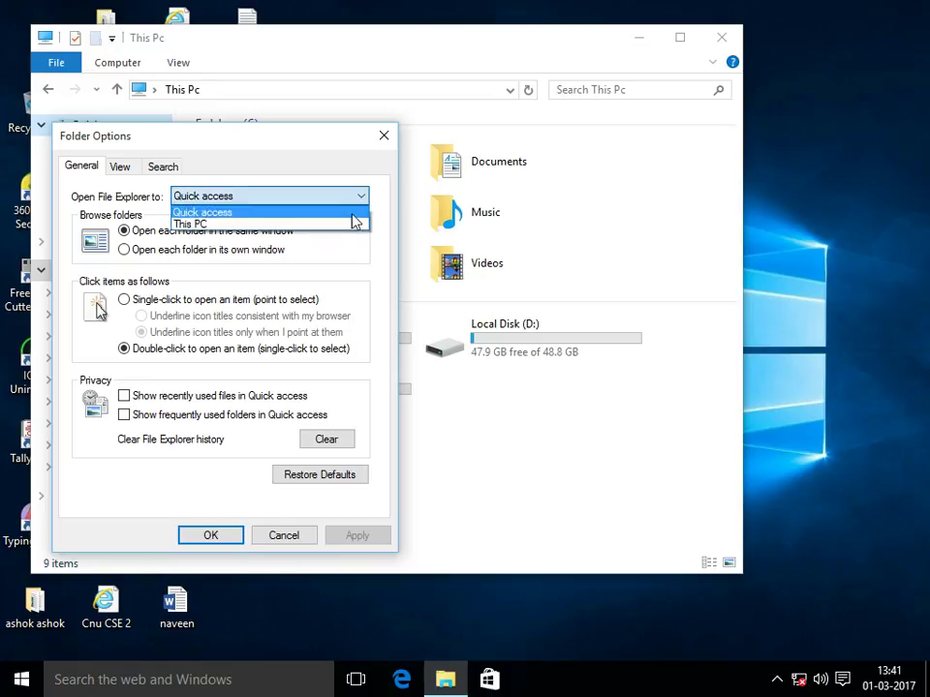
left_click(265, 225)
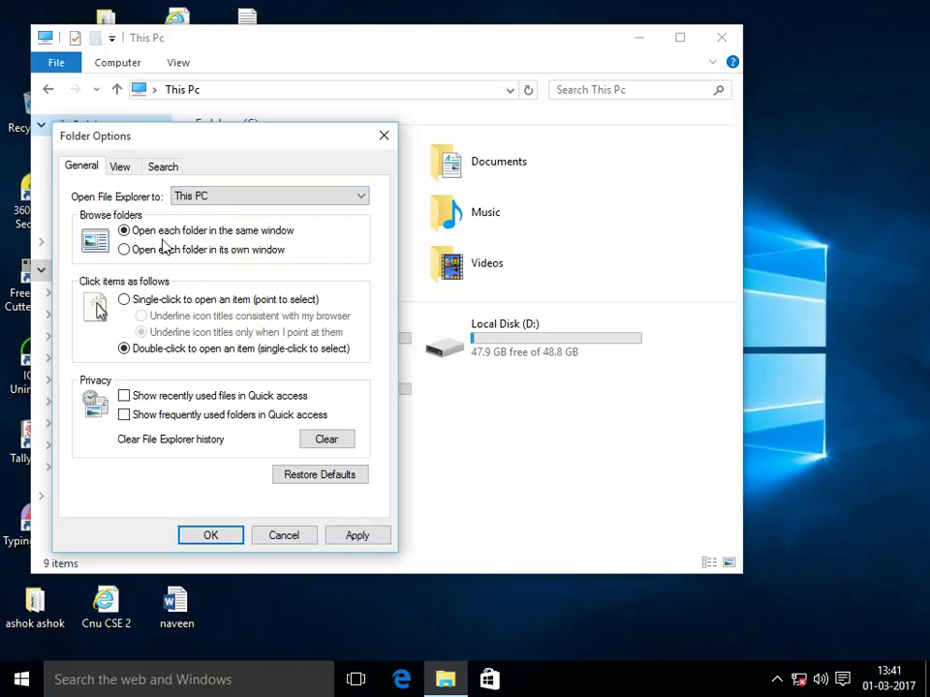
left_click(214, 540)
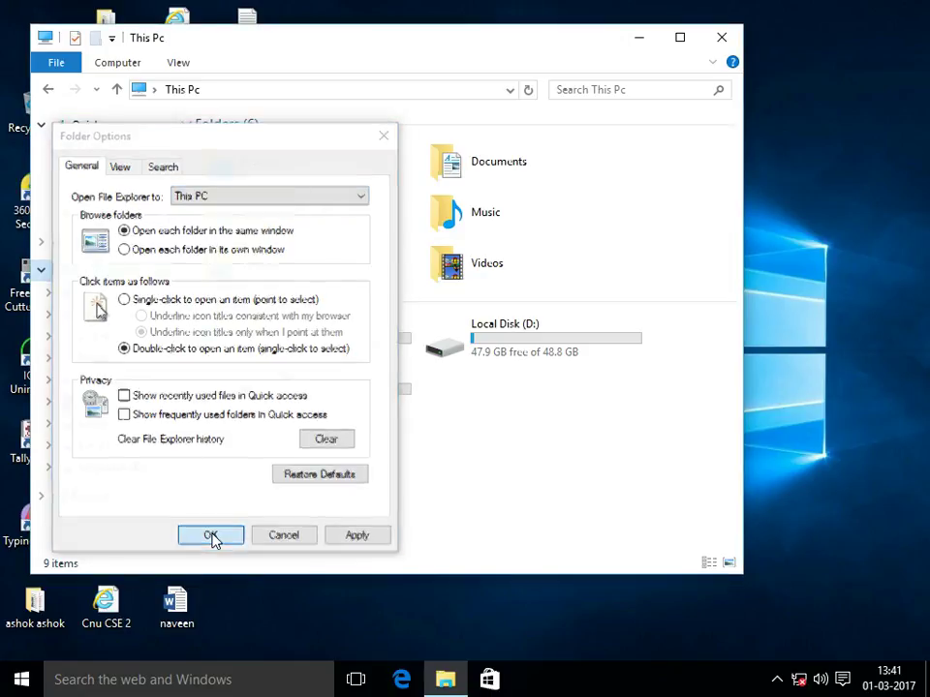
Close and reopen File Explorer to check its default start location, and close the window again.
left_click(722, 36)
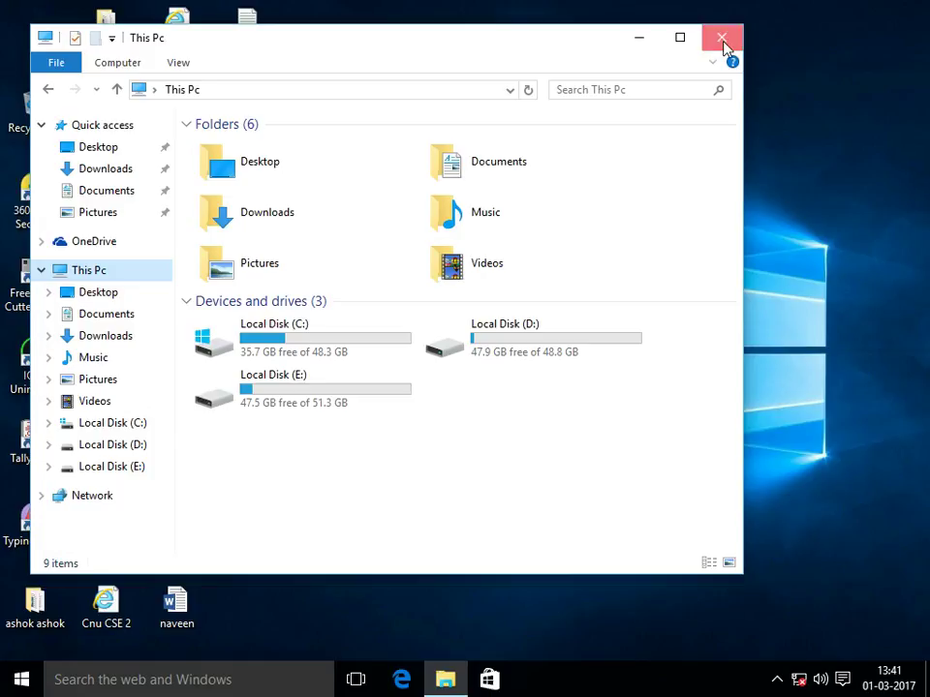
left_click(446, 681)
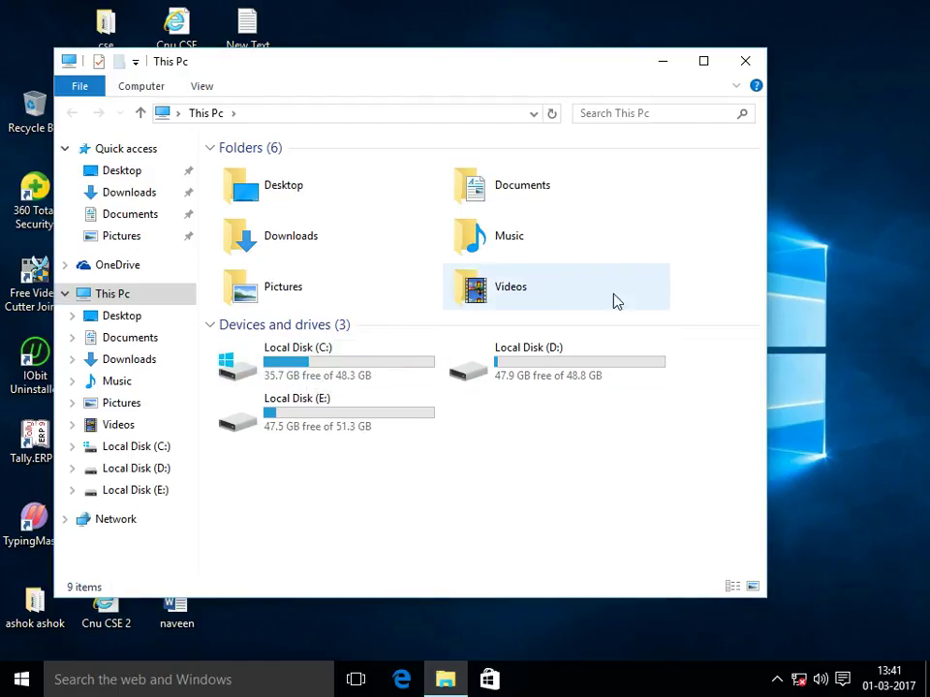
left_click(748, 61)
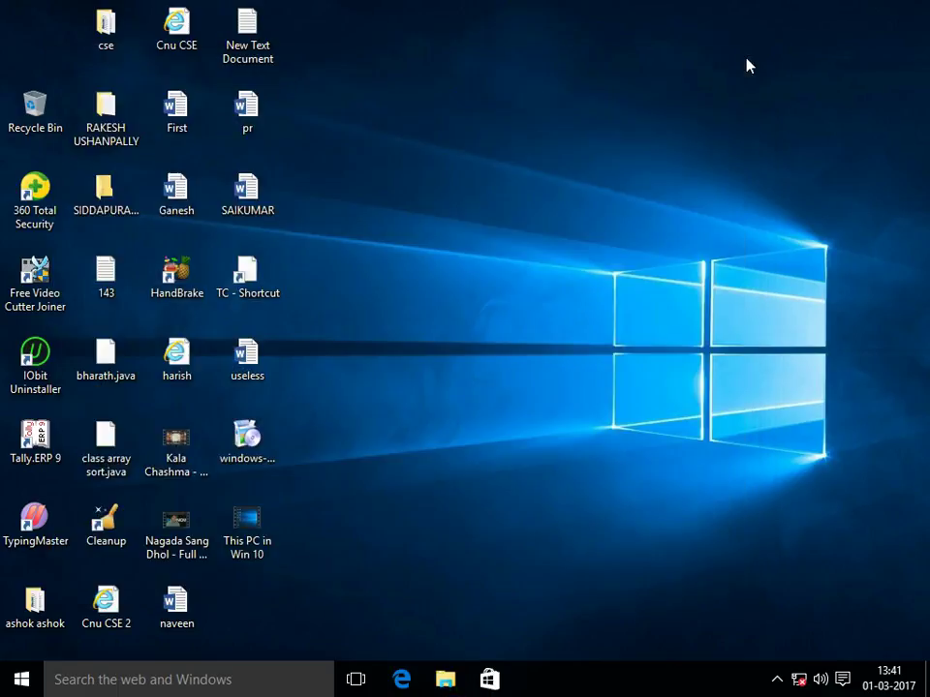
Open This PC from the Windows System folder among all Start apps, and close its window.
left_click(19, 682)
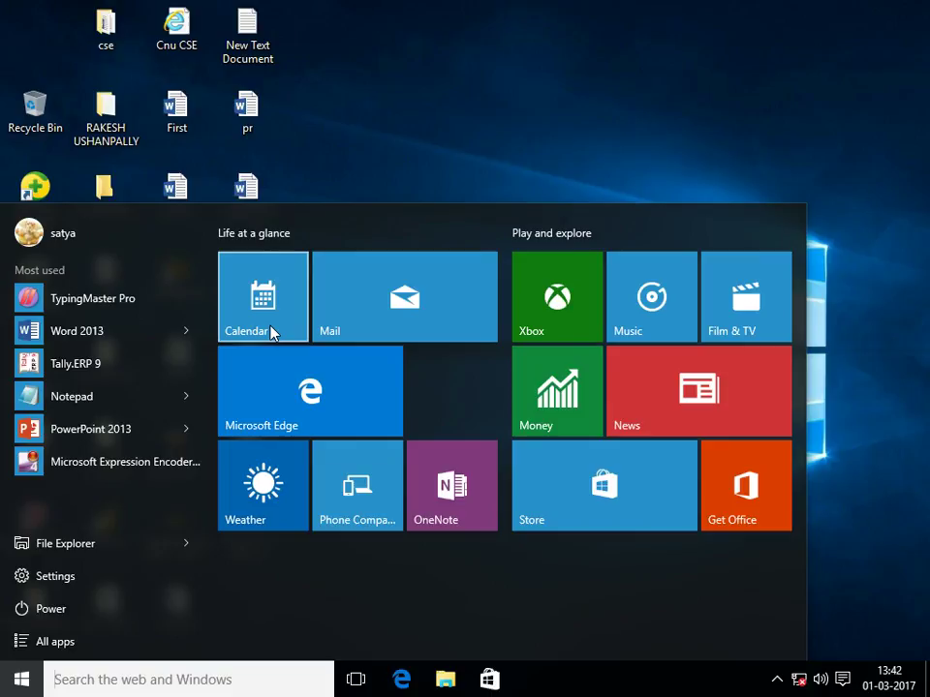
left_click(58, 642)
scroll(117, 610, "down", 1)
scroll(131, 598, "down", 15)
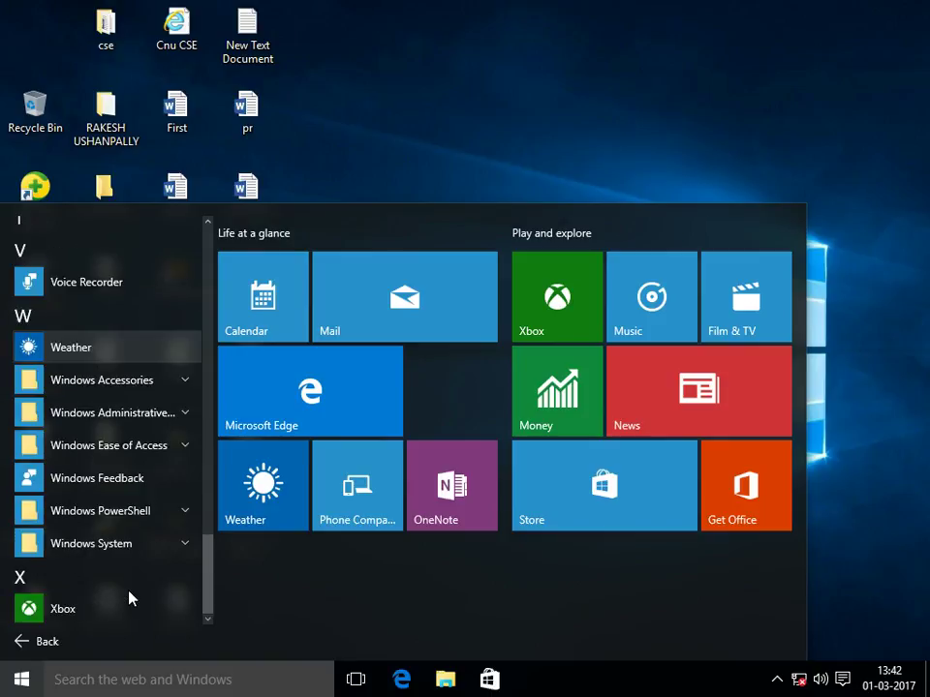
left_click(86, 545)
scroll(85, 545, "down", 3)
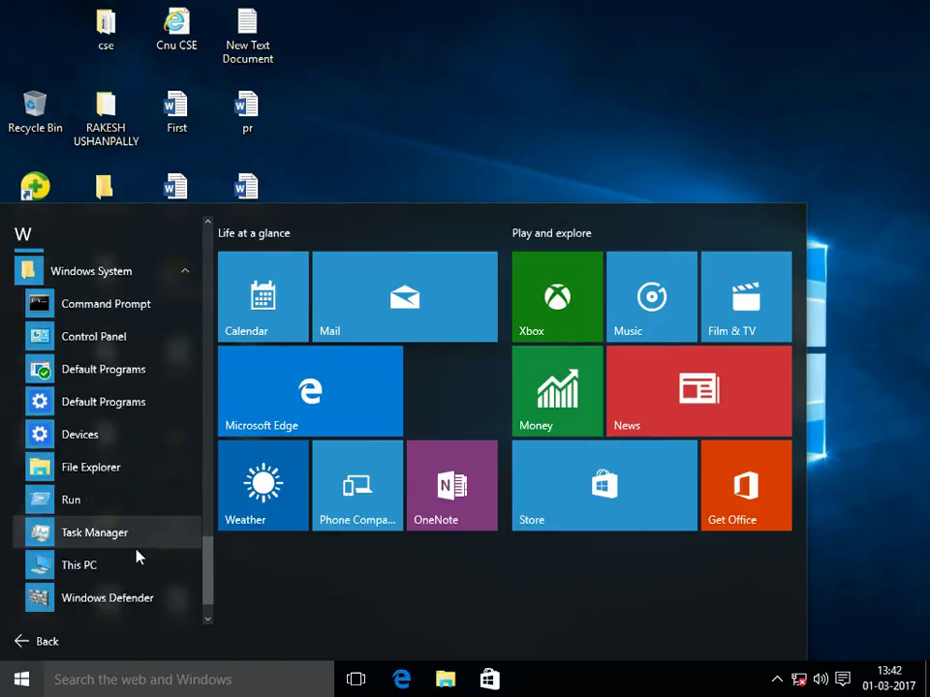
left_click(83, 540)
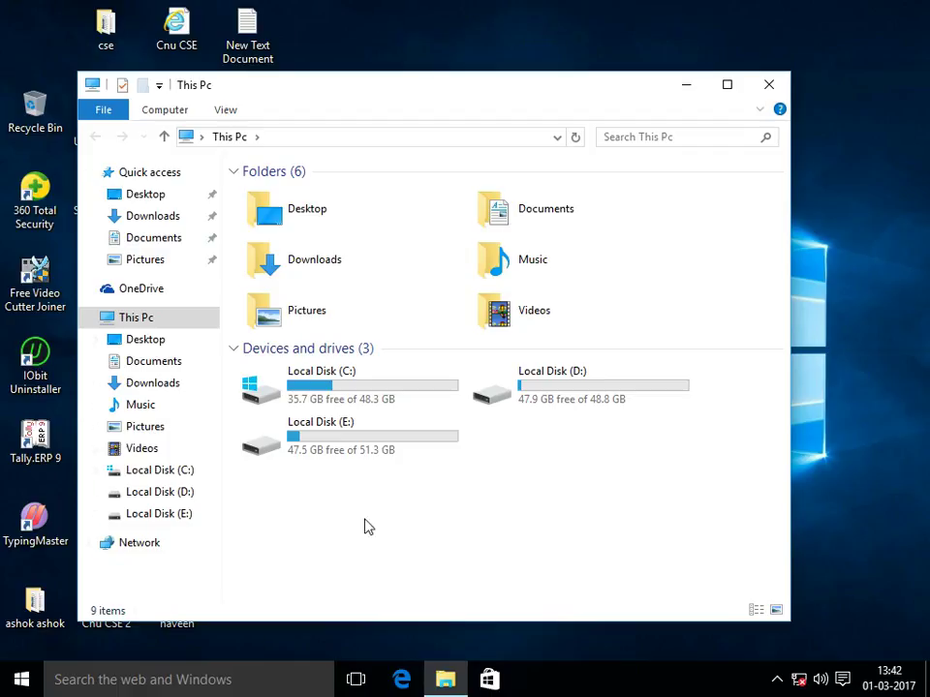
left_click(771, 87)
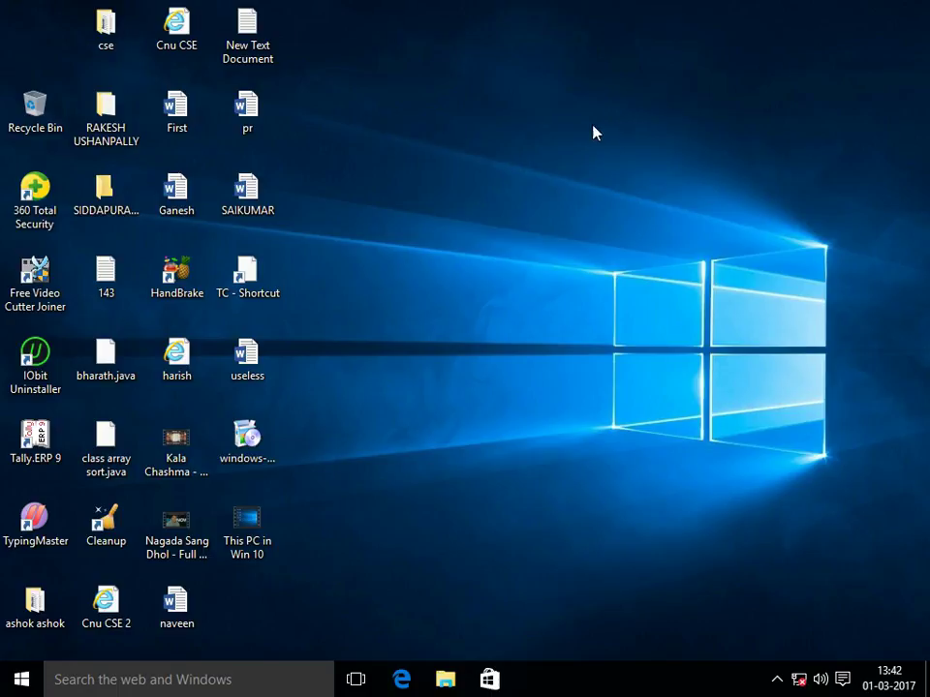
Enable the Computer desktop icon in the Themes personalization settings and close Settings.
right_click(411, 106)
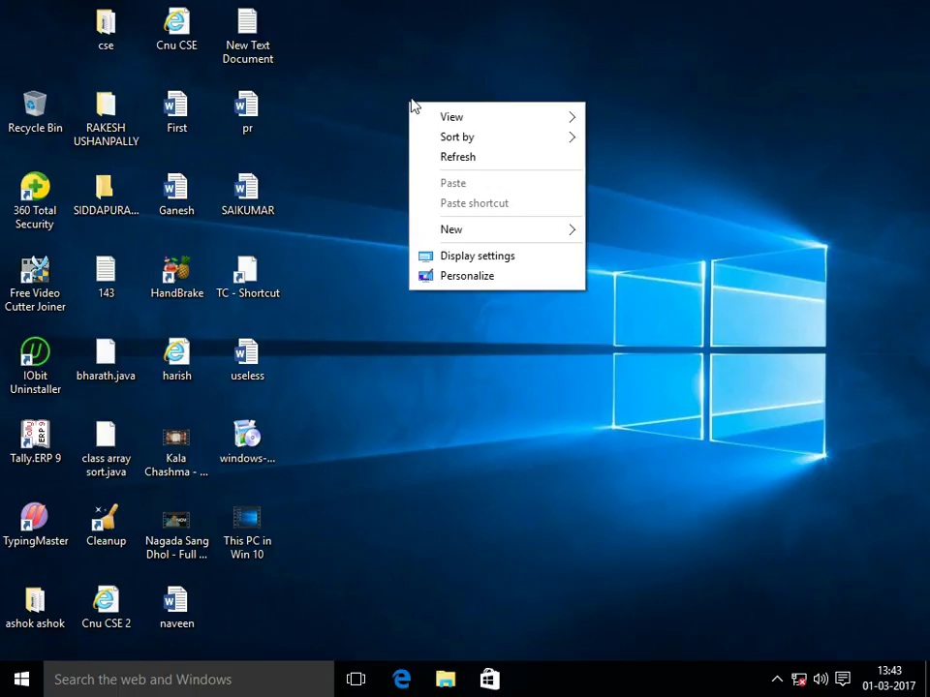
left_click(461, 281)
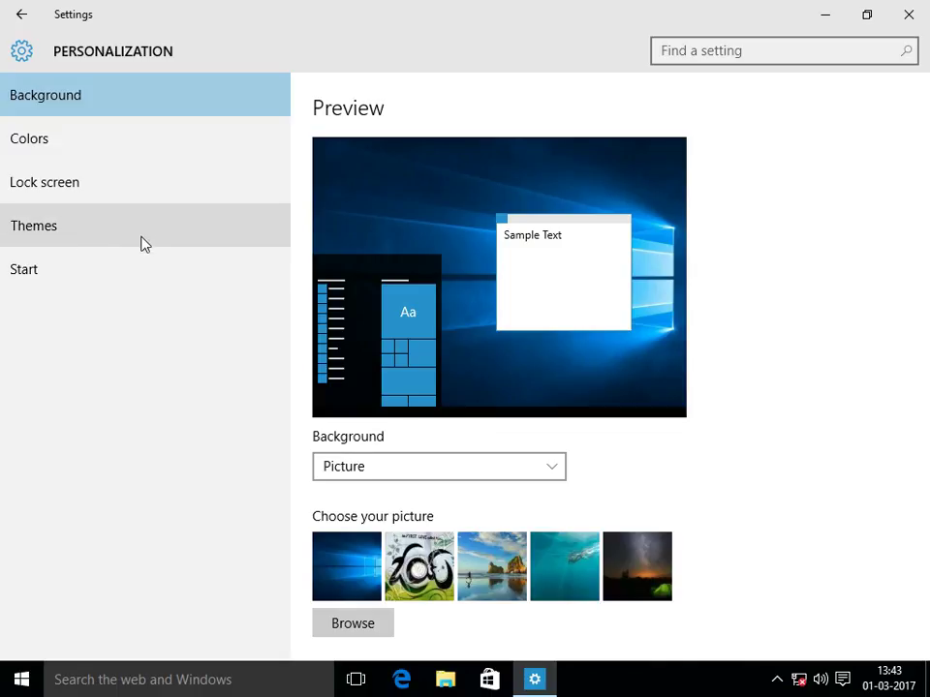
left_click(95, 239)
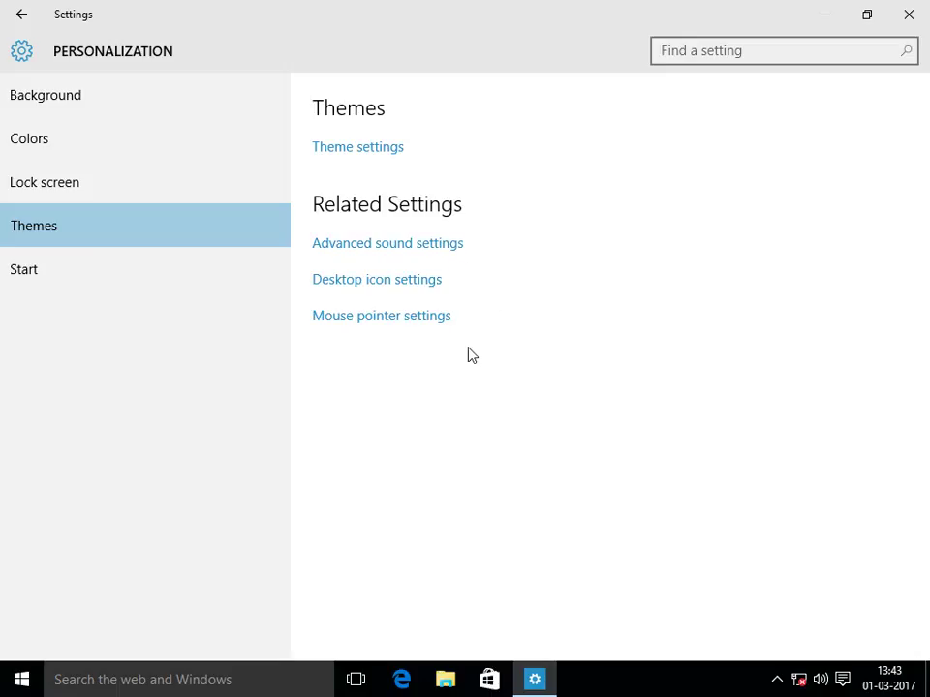
left_click(368, 291)
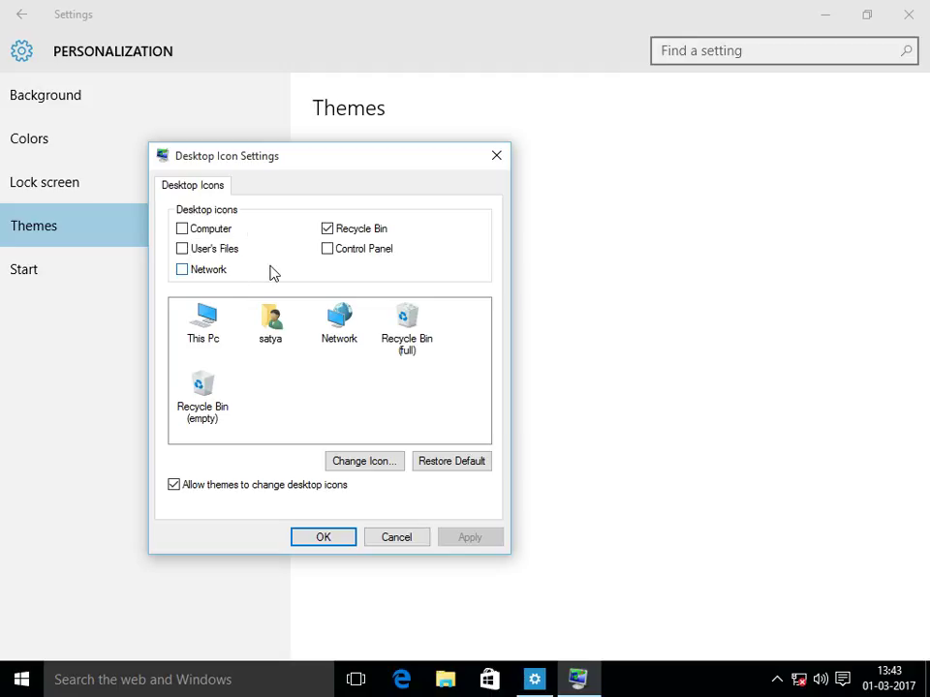
left_click(183, 229)
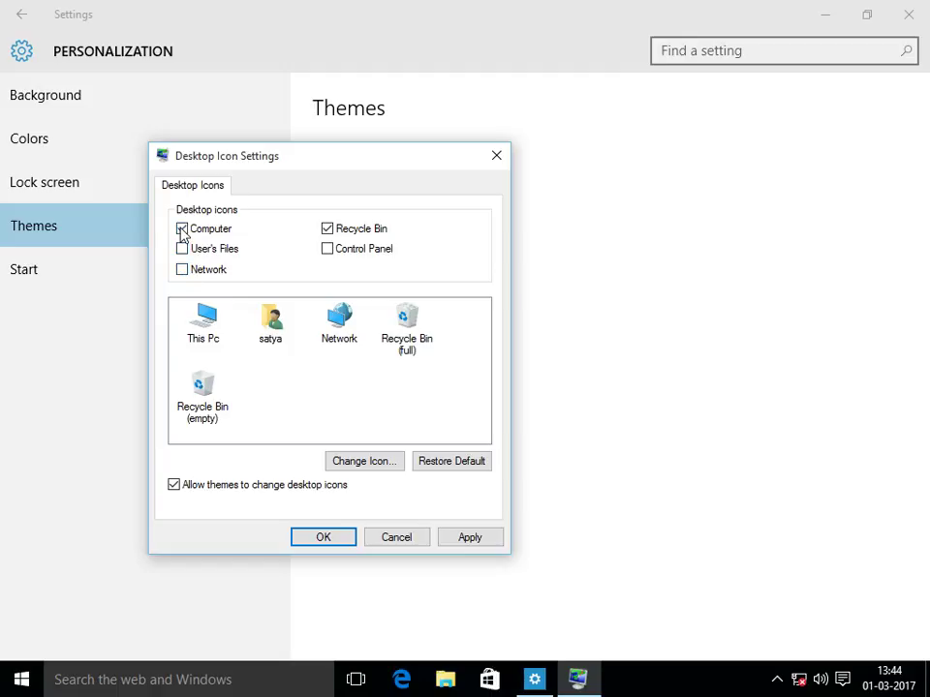
left_click(341, 539)
left_click(910, 25)
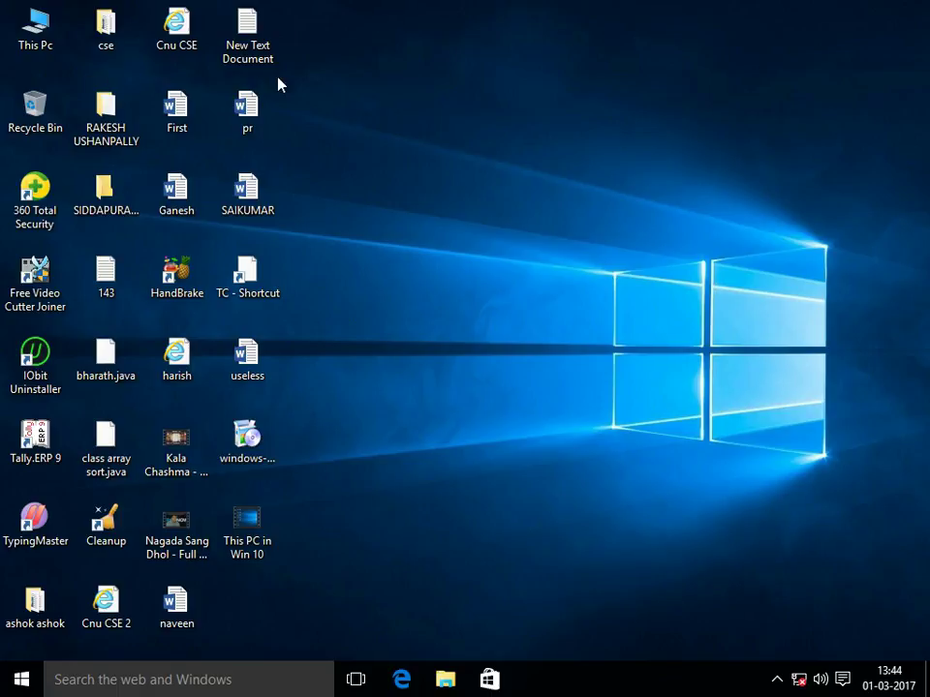
Check access to This Pc from both its desktop icon and File Explorer, closing each window.
double_click(43, 32)
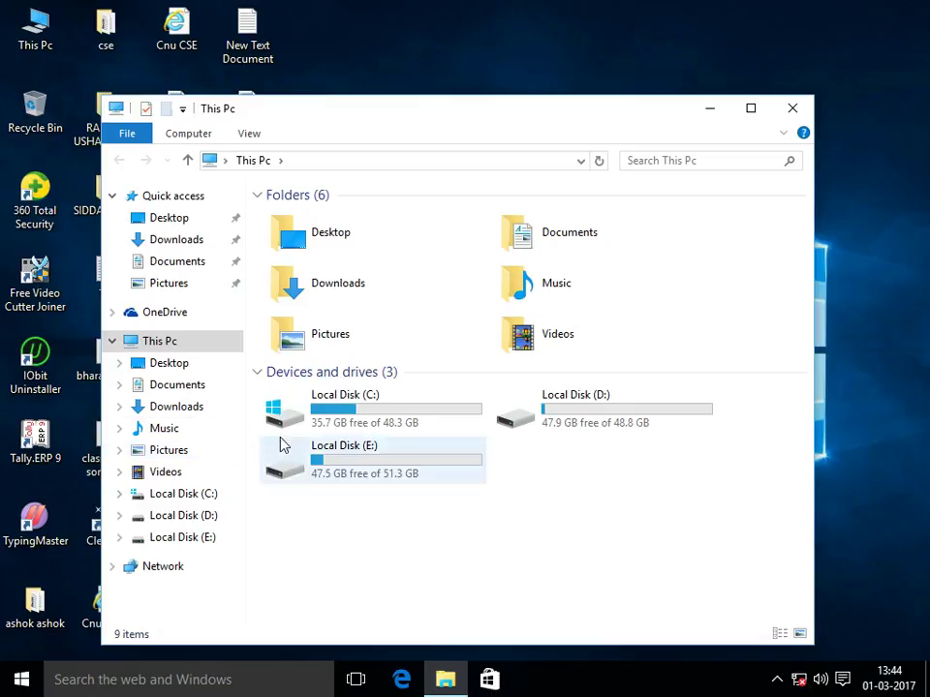
left_click(792, 113)
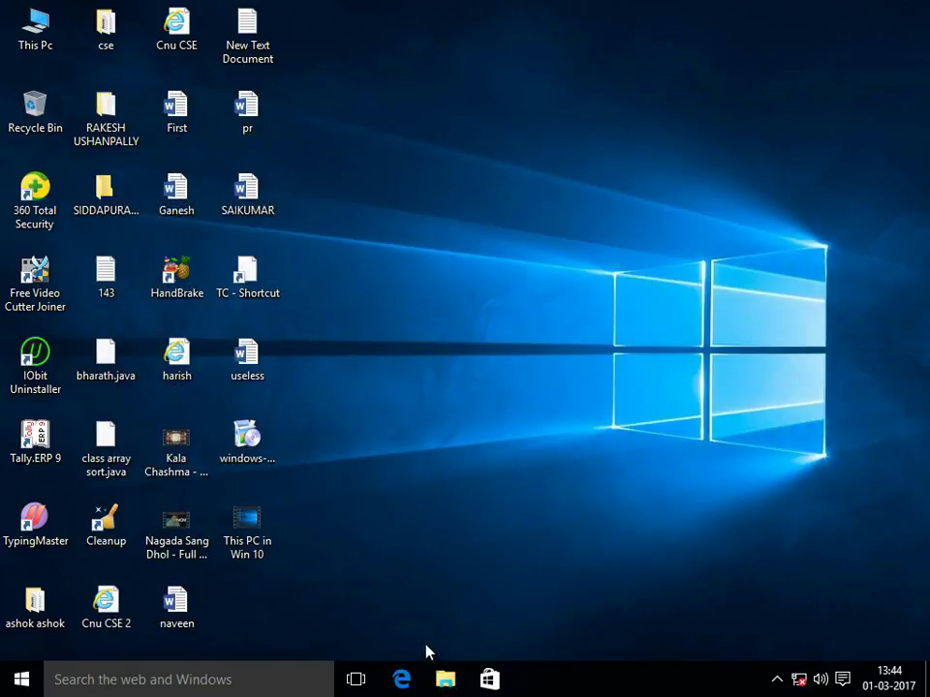
left_click(445, 681)
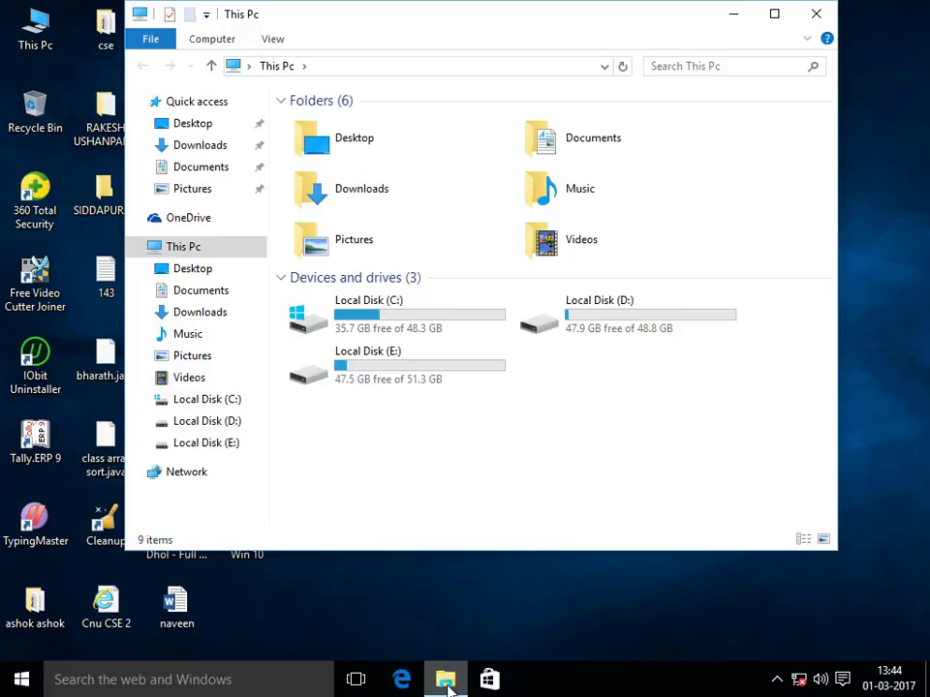
left_click(820, 14)
double_click(36, 29)
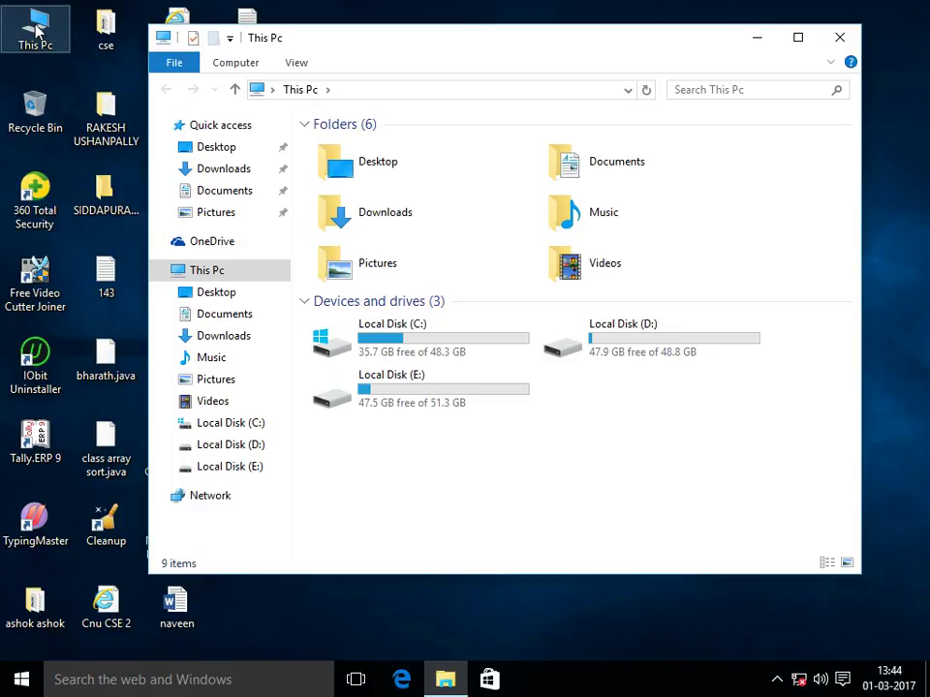
left_click(840, 39)
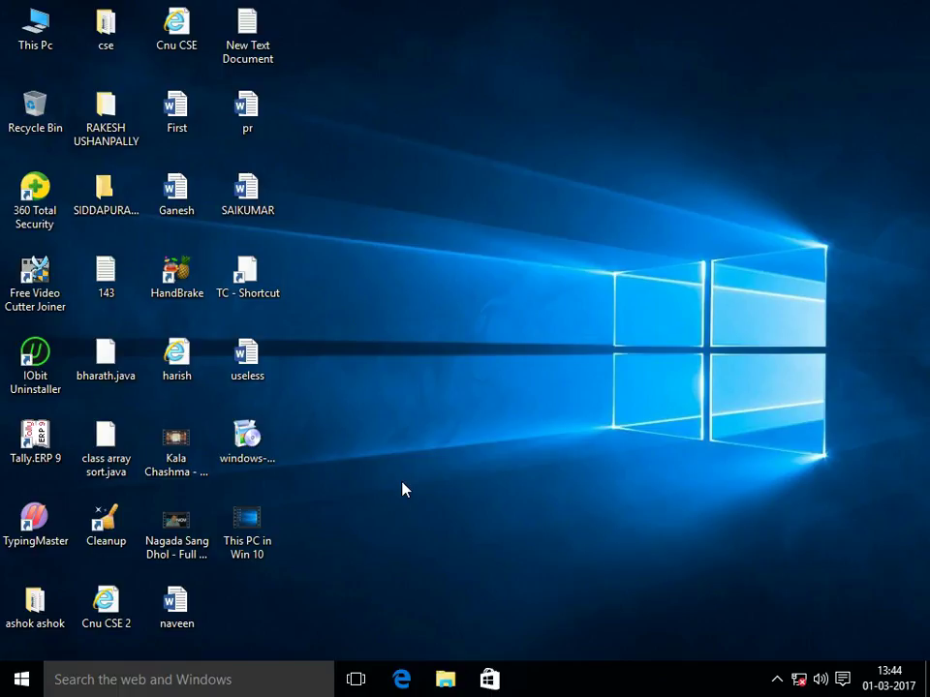
Launch Paint from the Windows Accessories folder among all Start apps, and close it.
left_click(23, 682)
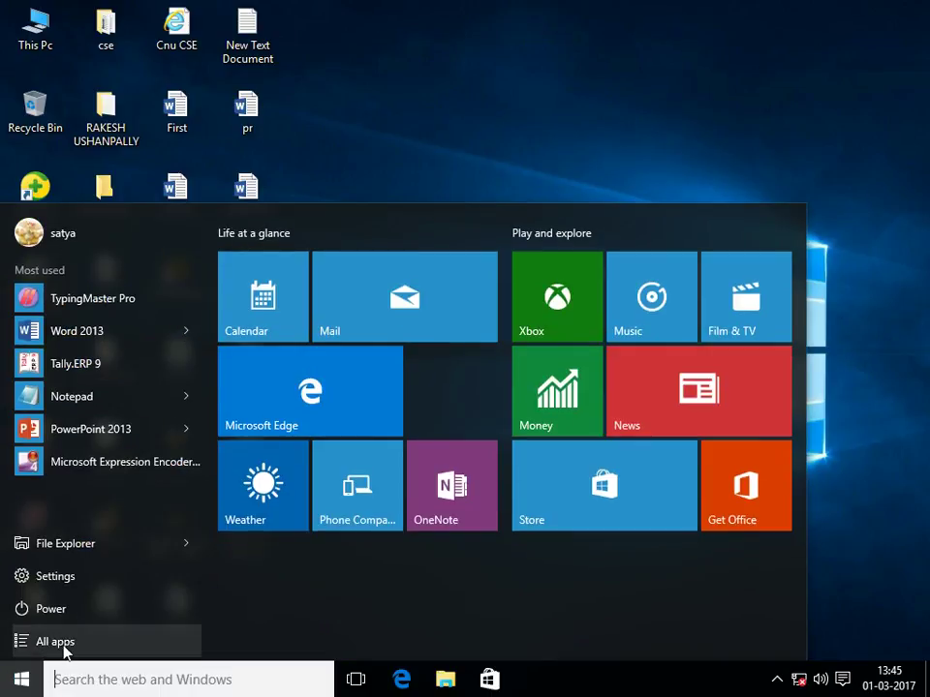
left_click(39, 643)
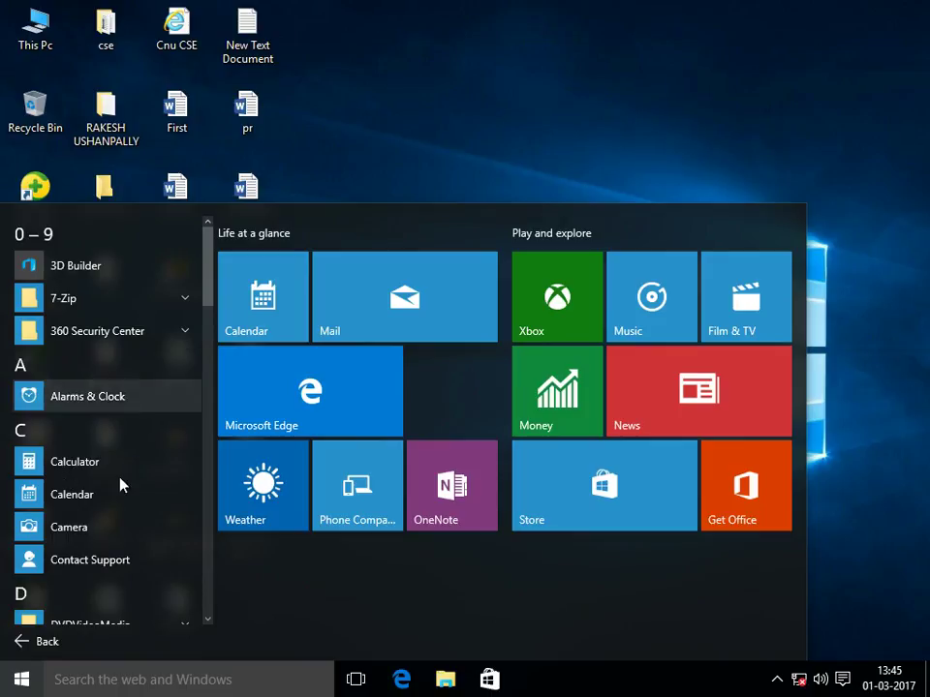
scroll(128, 448, "down", 5)
scroll(133, 448, "down", 10)
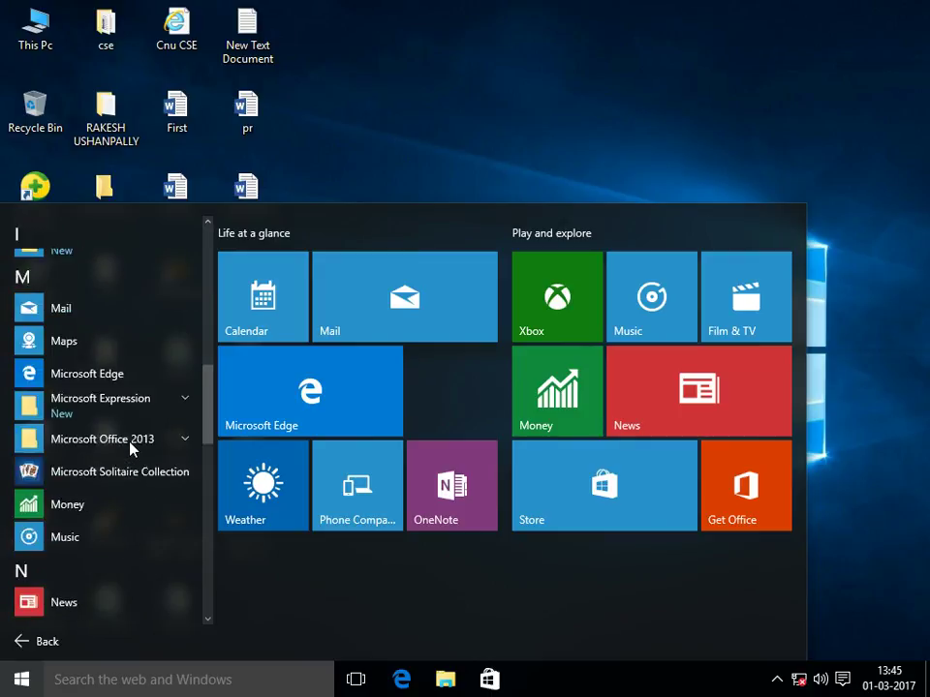
scroll(133, 446, "down", 2)
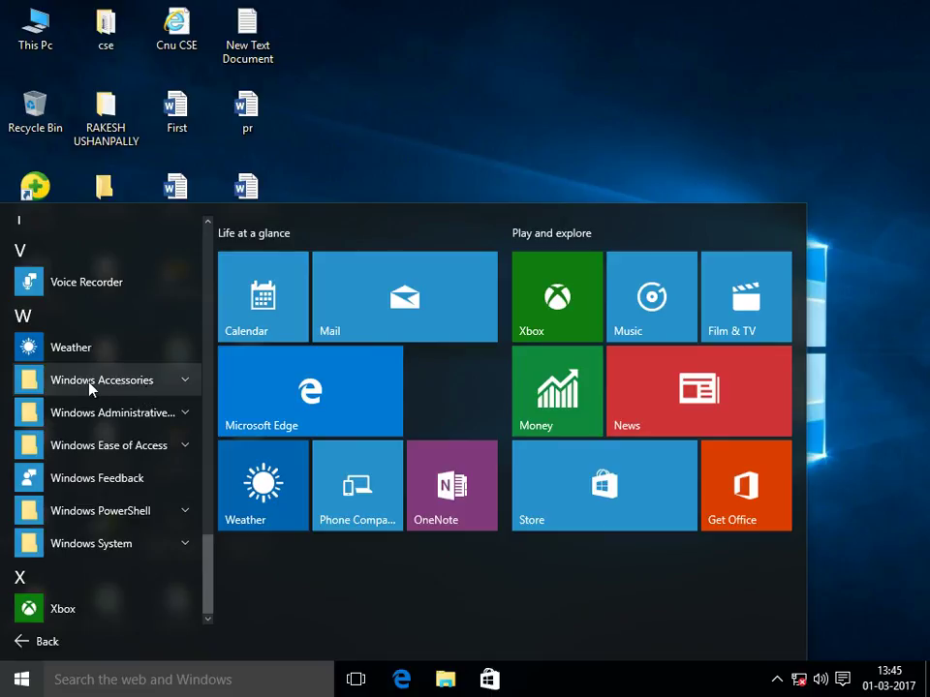
left_click(177, 381)
left_click(107, 545)
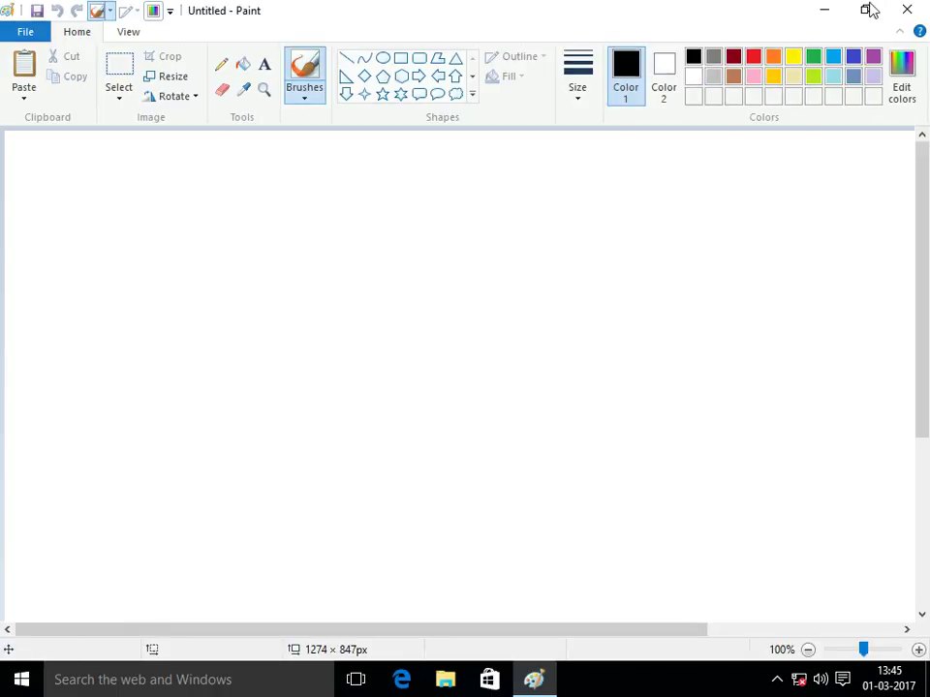
left_click(908, 12)
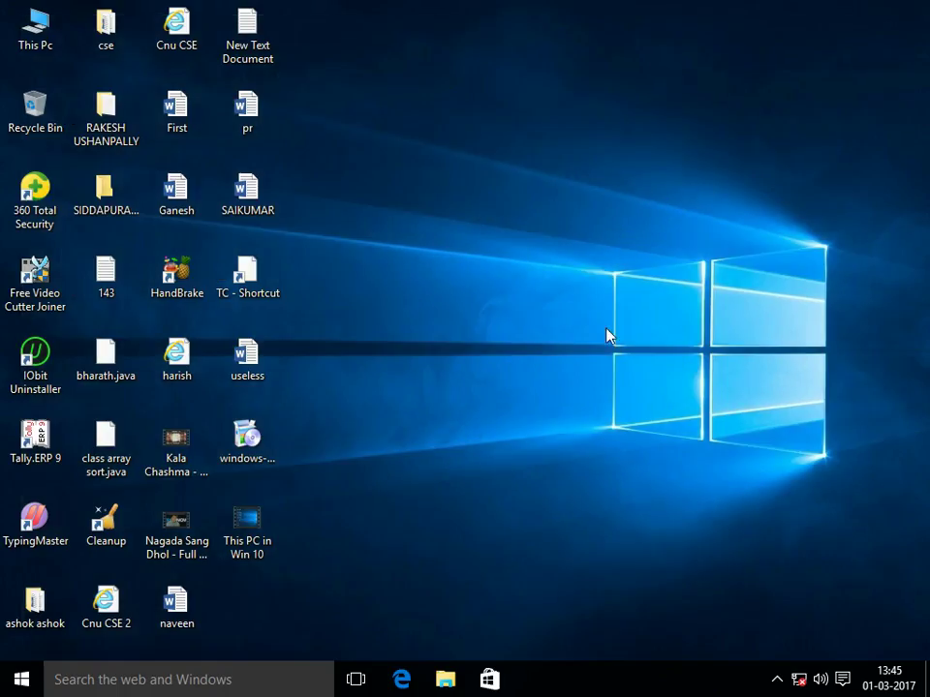
View the Start options in the desktop personalization settings and close Settings.
right_click(482, 131)
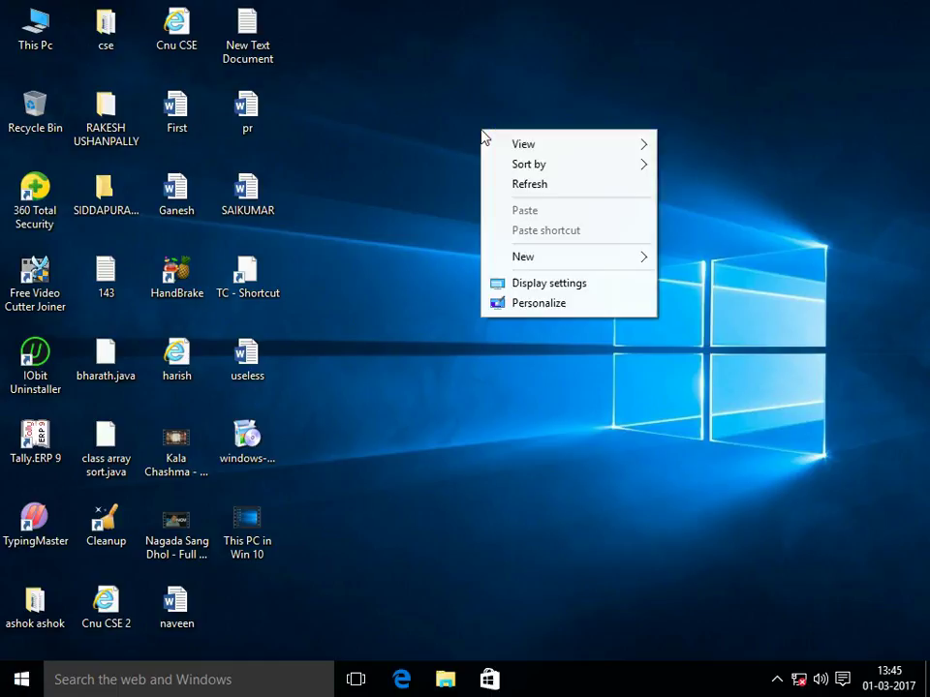
left_click(533, 305)
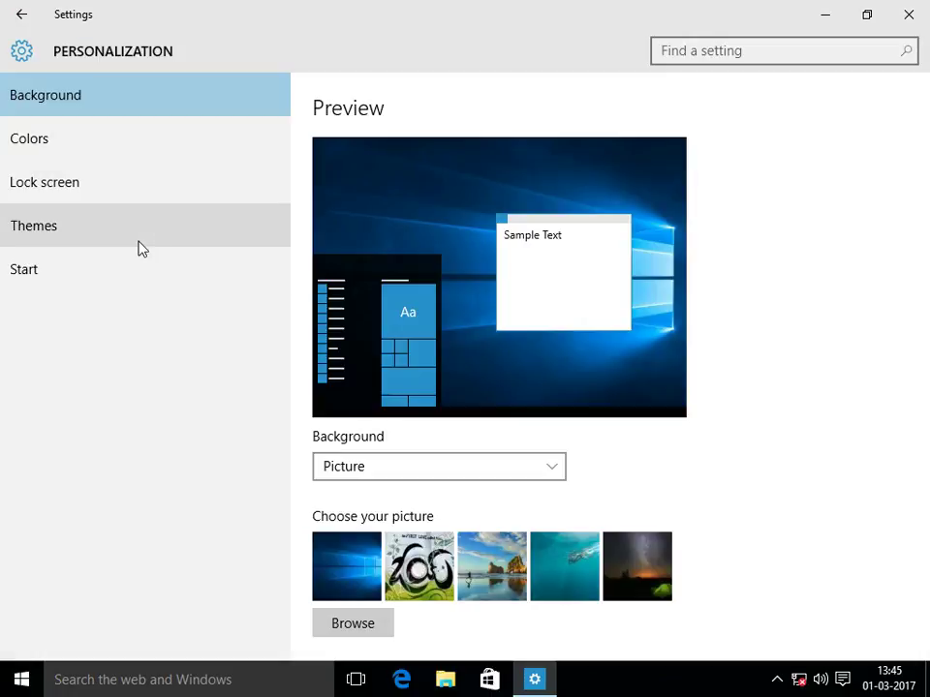
left_click(71, 284)
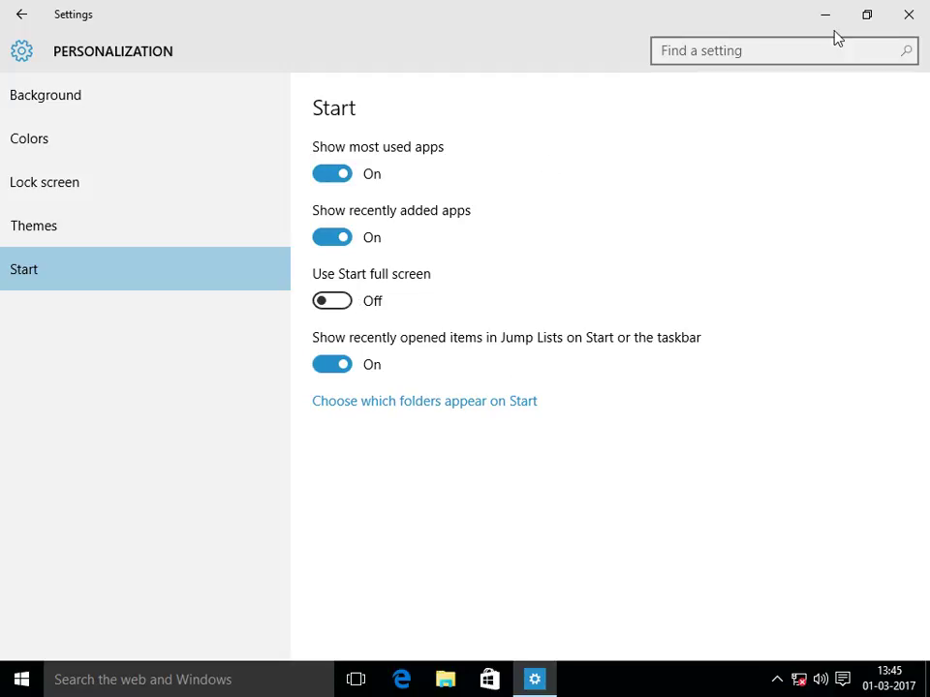
left_click(910, 16)
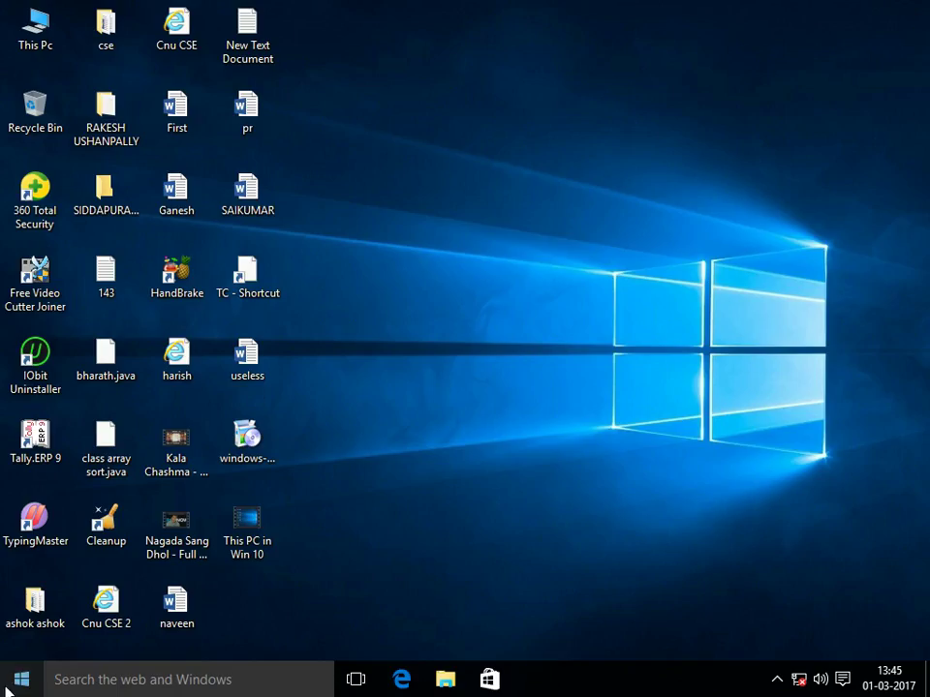
left_click(23, 683)
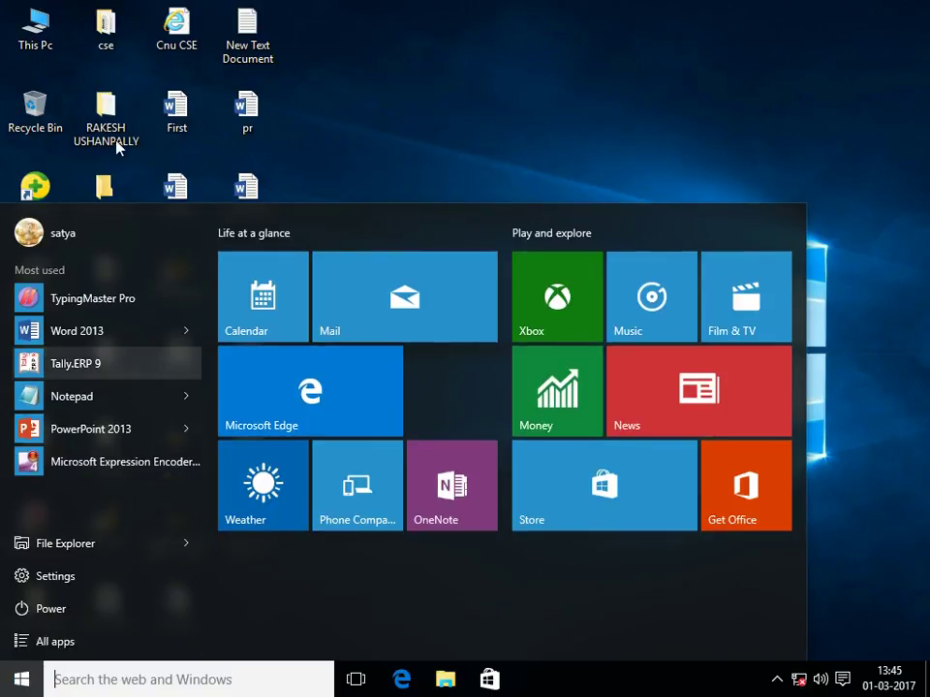
left_click(709, 104)
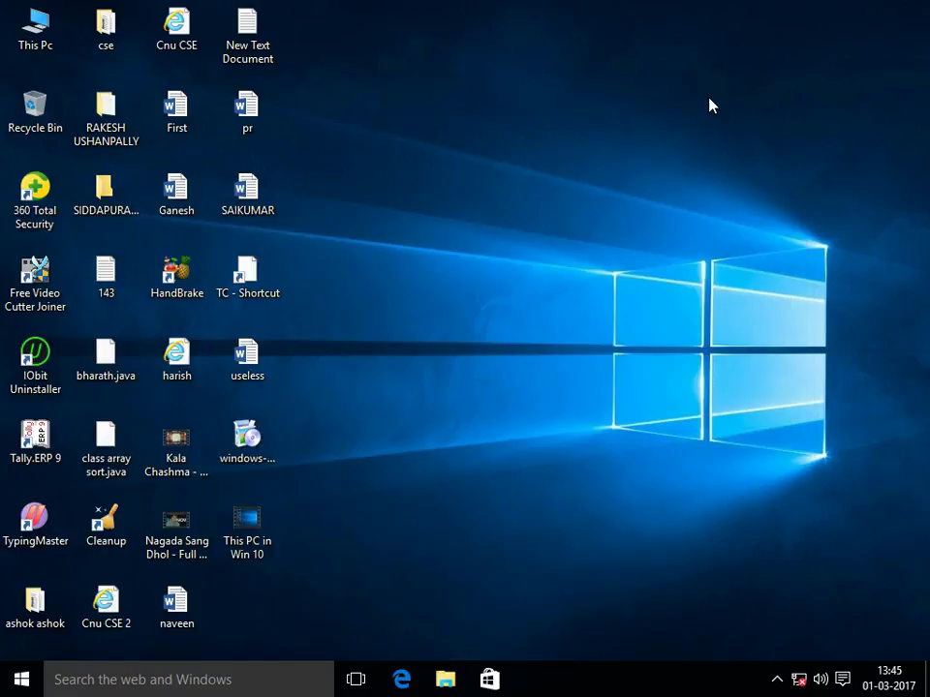
left_click(25, 685)
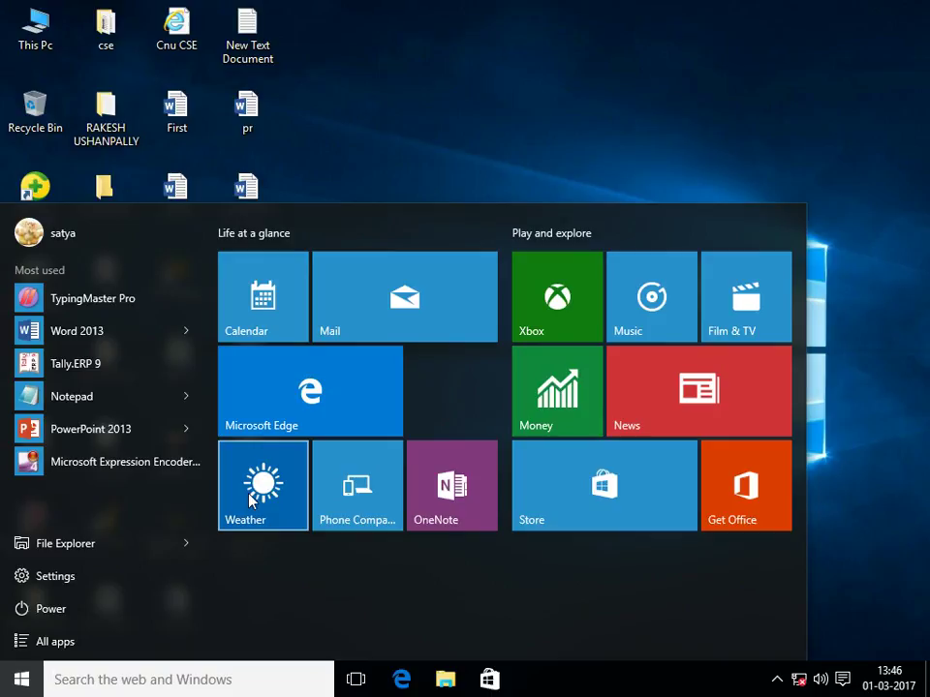
left_click(452, 111)
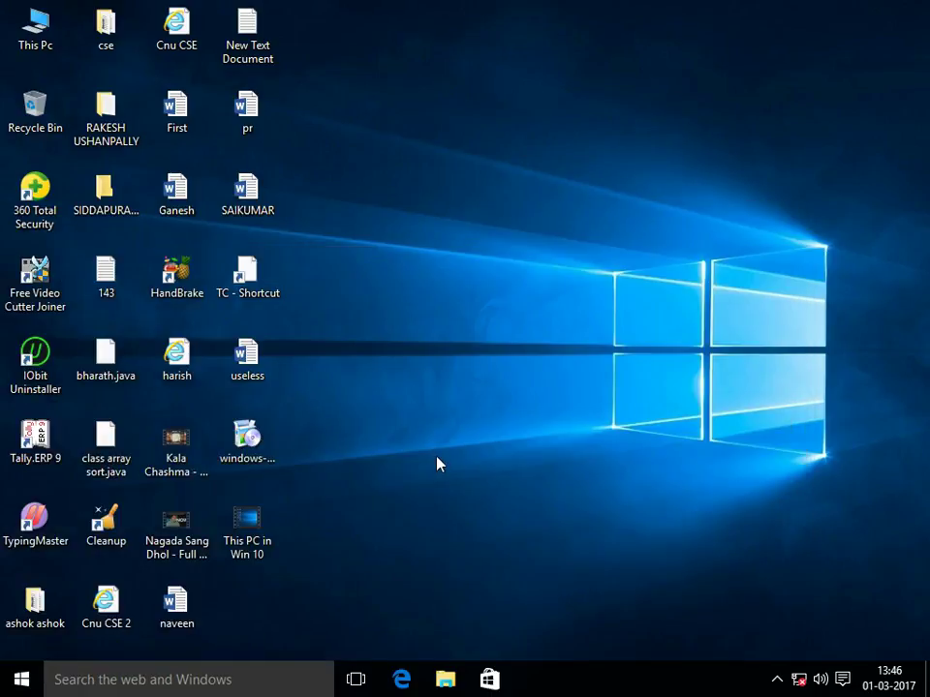